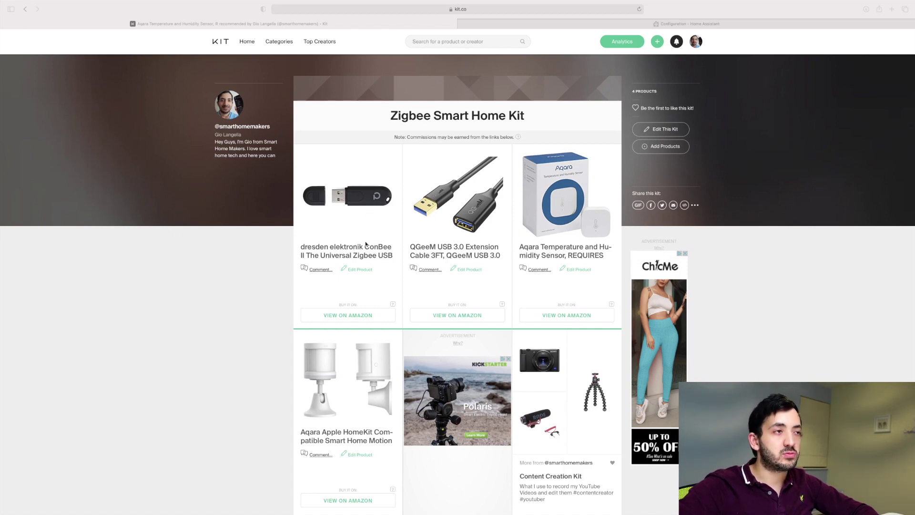
Step: Bring up the Overview dashboard showing hallway 17.81 °C and landing sensors 20.37/20.42 °C
mouse_move(352, 217)
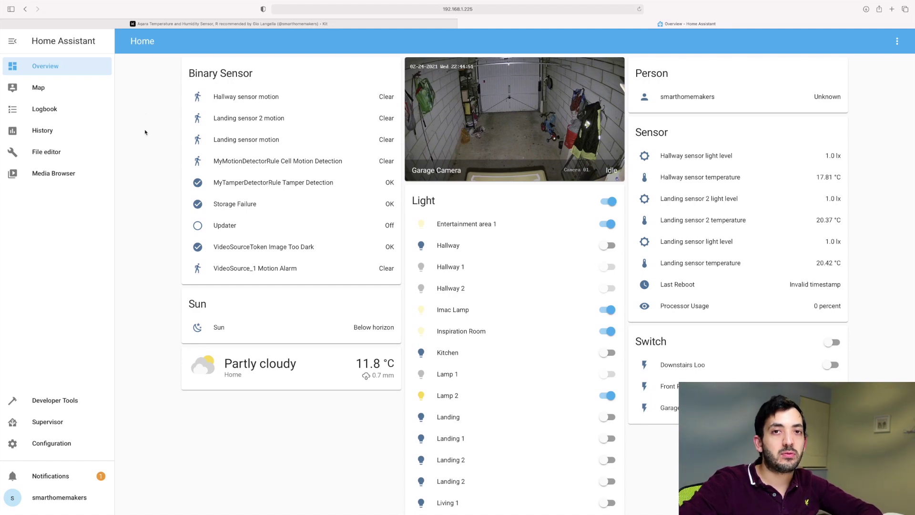
Step: From Configuration > Integrations, add a new integration by searching 'zig' for Zigbee Home Automation
left_click(54, 442)
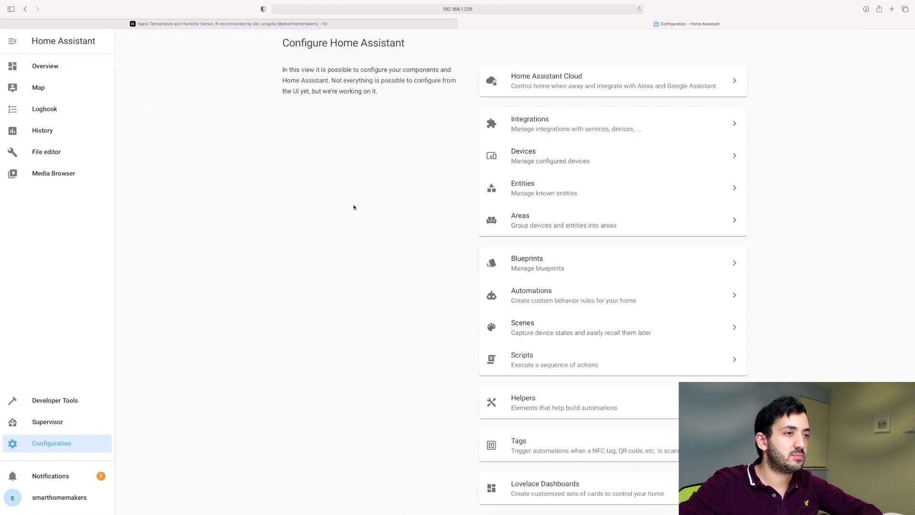
left_click(540, 126)
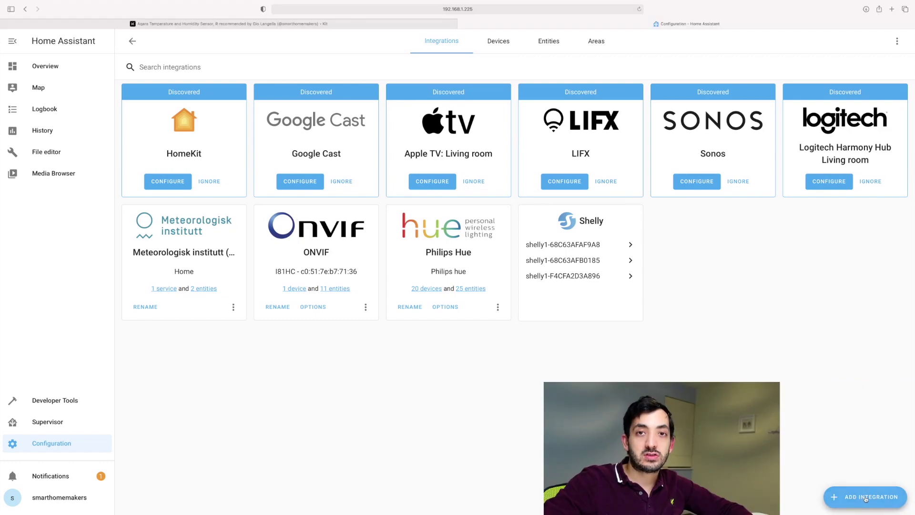
left_click(866, 497)
type("zig")
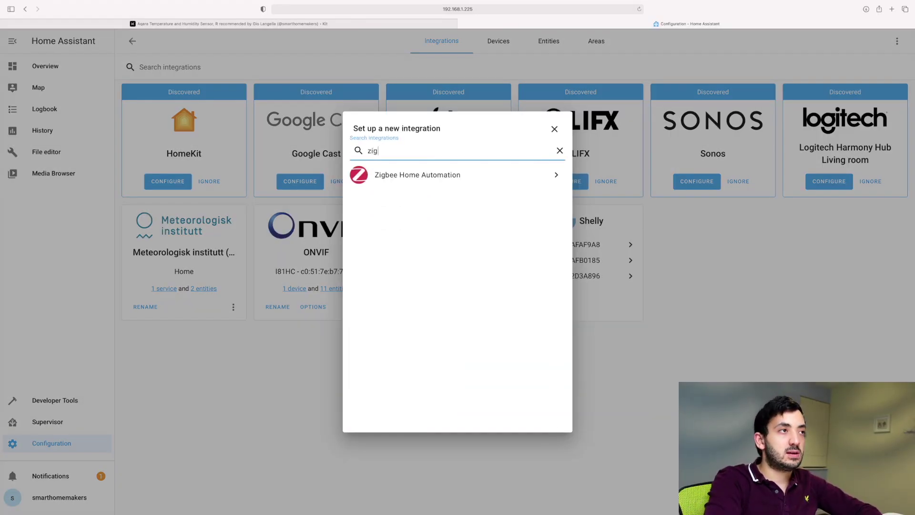
key("Return")
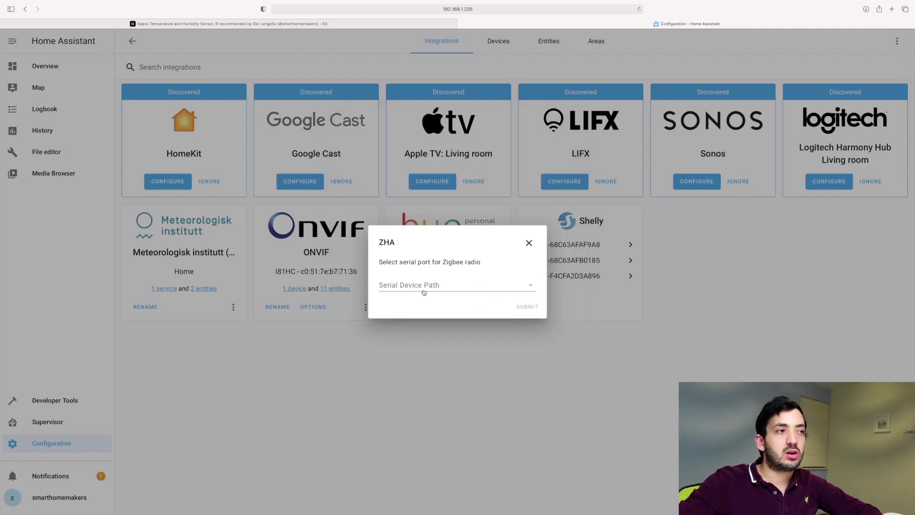
Step: Choose the /dev/ttyACM0 ConBee II serial port and complete the Zigbee setup
left_click(477, 291)
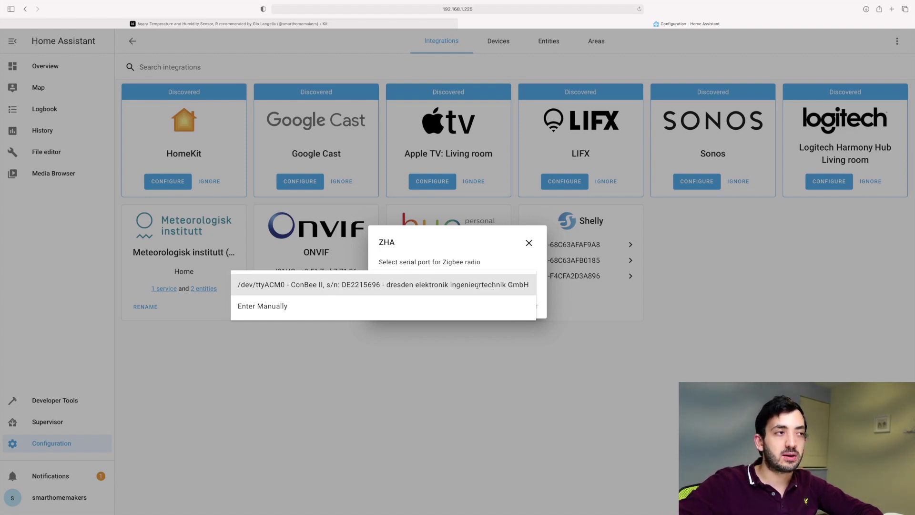
left_click(475, 286)
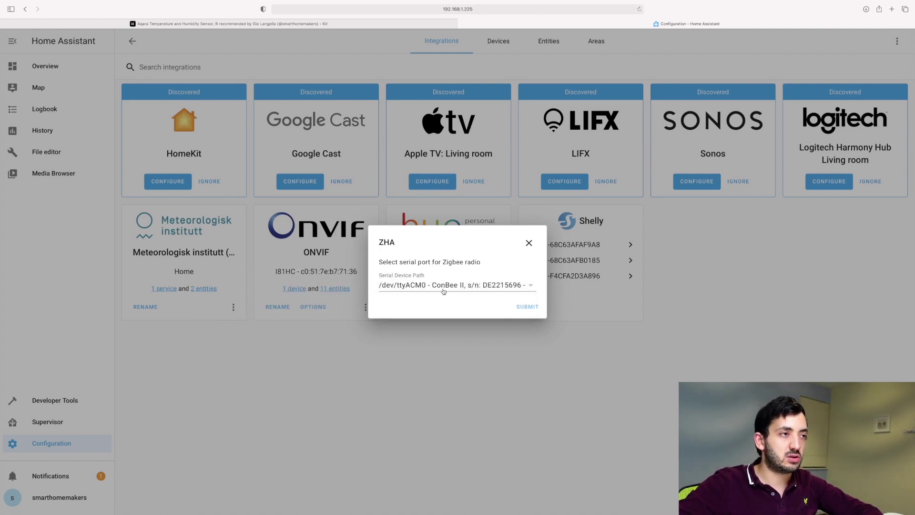
left_click(529, 308)
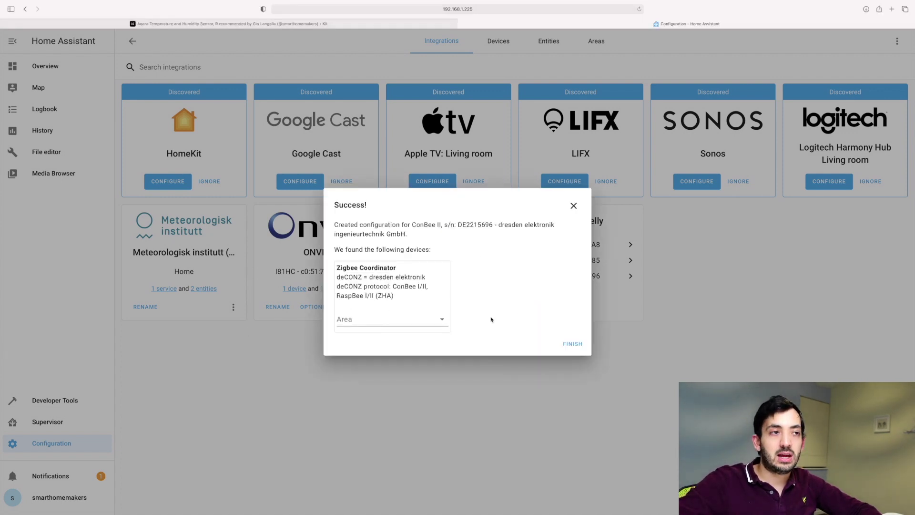
left_click(579, 347)
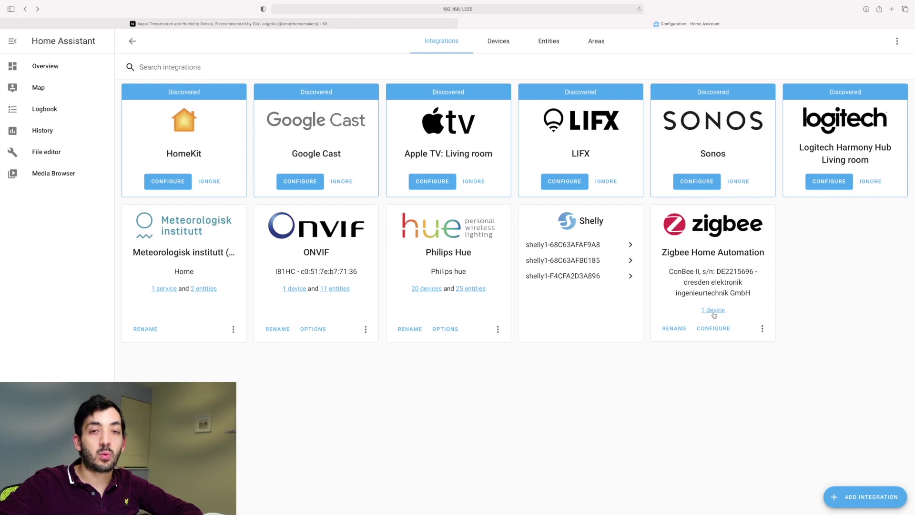
Step: Open the Zigbee integration's devices, zoom in, and pair the LUMI lumi.sensor_motion.aq2 motion sensor
left_click(714, 310)
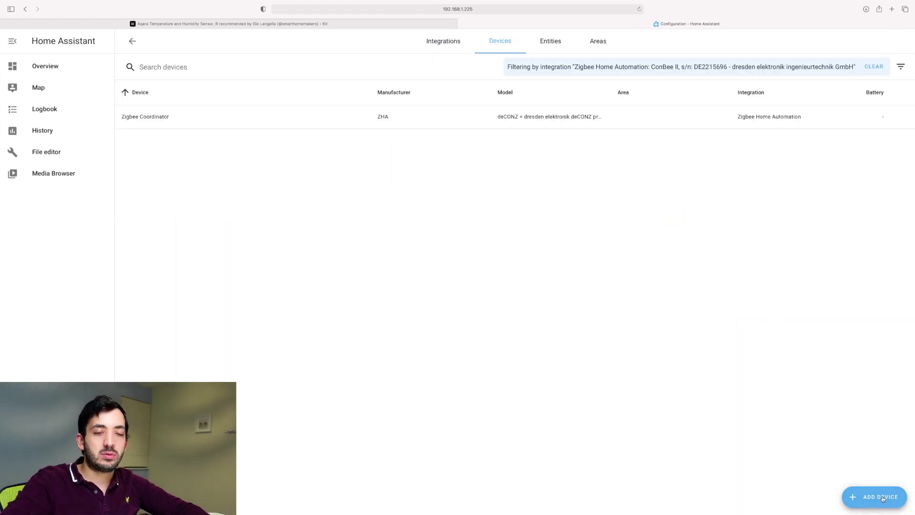
key("super+plus")
key("super+plus")
key("super+plus")
key("super+plus")
key("super+plus")
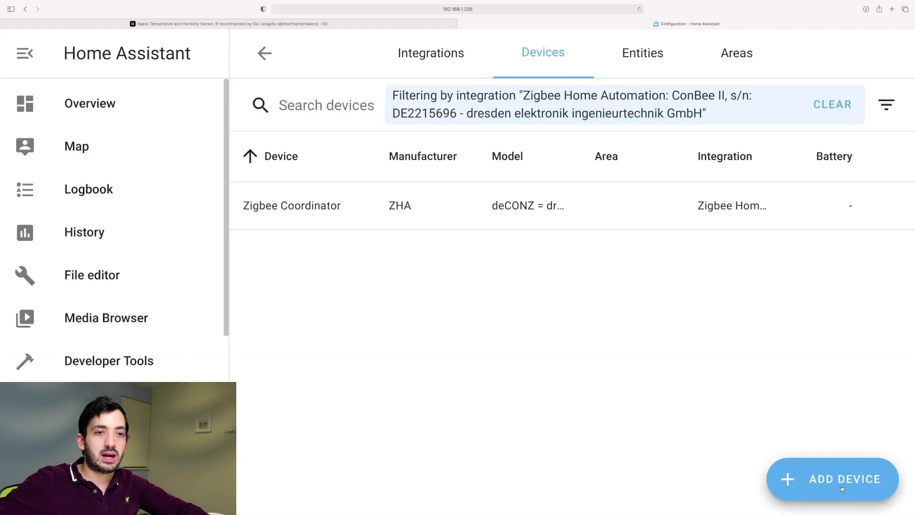
left_click(839, 482)
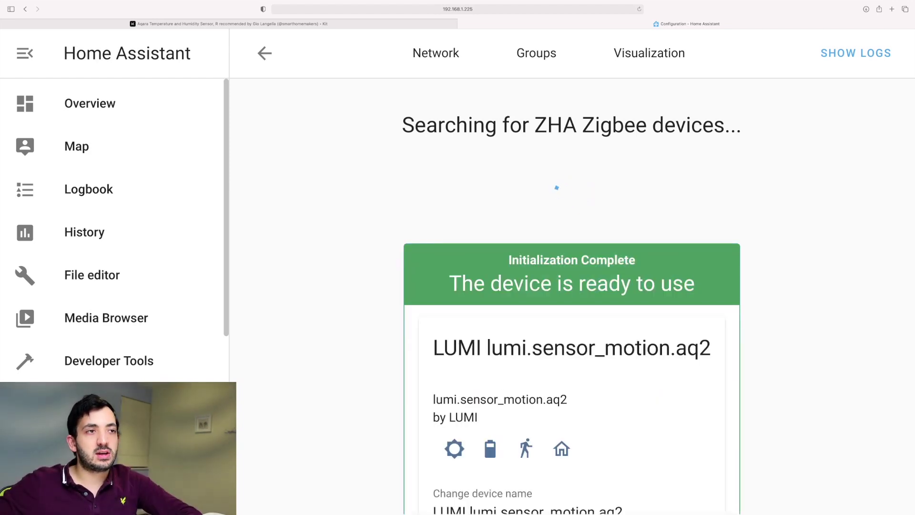
scroll(276, 327, "down", 3)
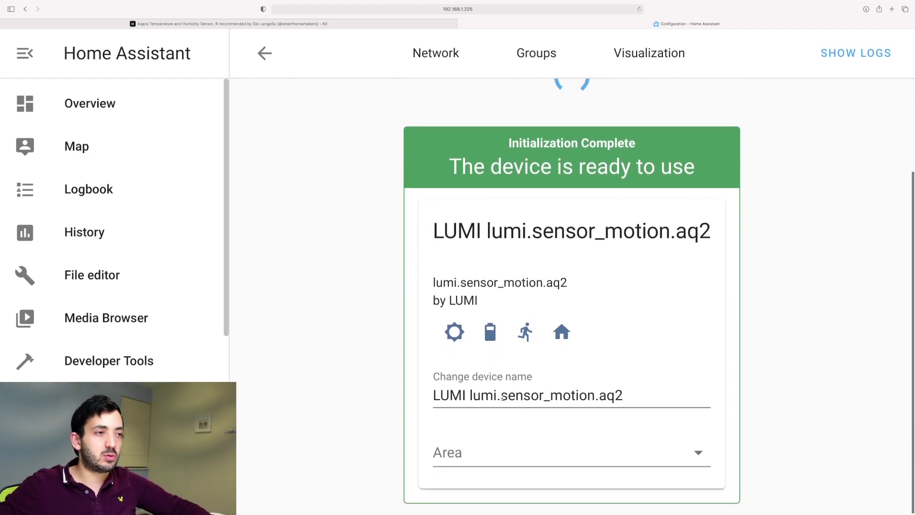
Step: Fix the motion sensor's device name to end in '.aq2' while pairing the LUMI lumi.weather sensor
left_click(633, 395)
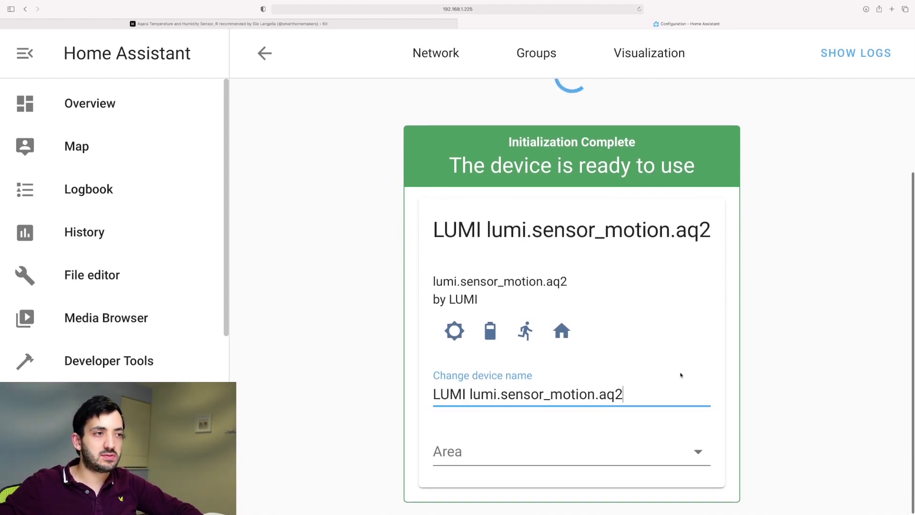
key("super+minus")
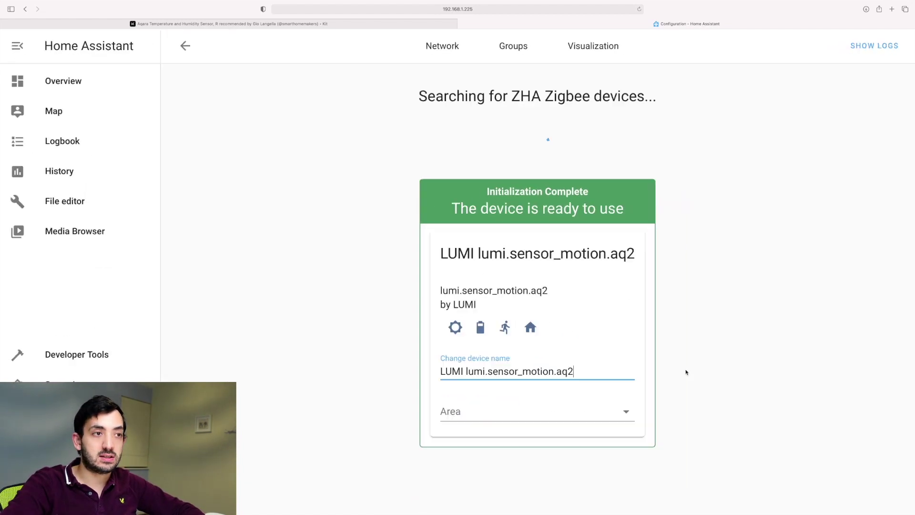
key("super+minus")
key("BackSpace")
key("BackSpace")
key("BackSpace")
key("BackSpace")
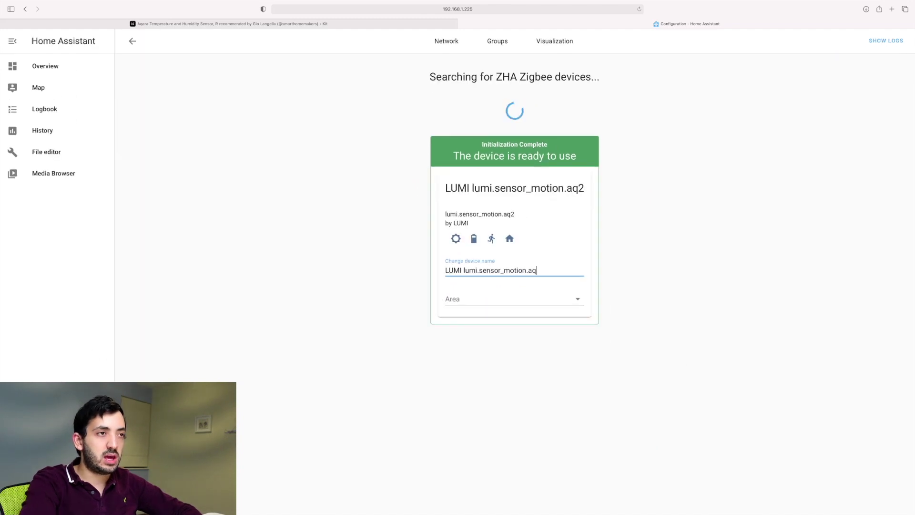
type(".aq")
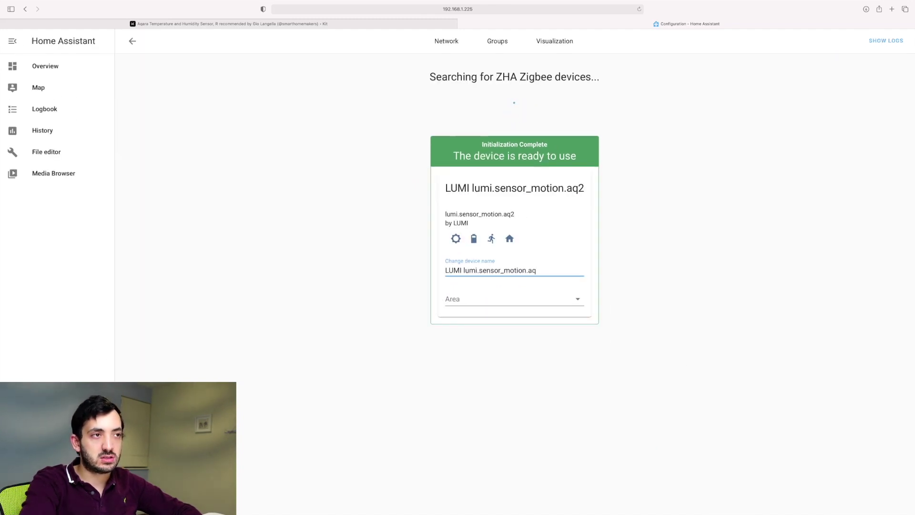
type("2")
left_click(632, 167)
key("super+equal")
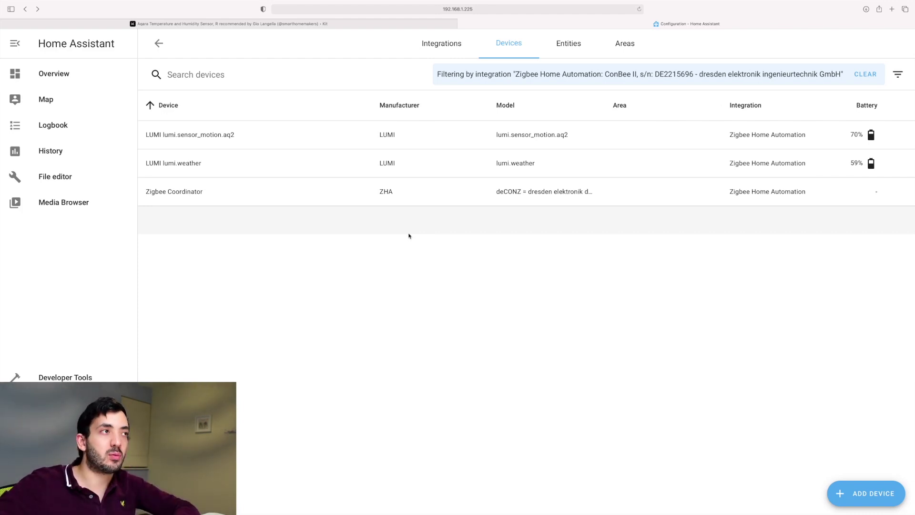
Step: Return to Integrations and show the Zigbee Home Automation card's eight LUMI entities
left_click(159, 43)
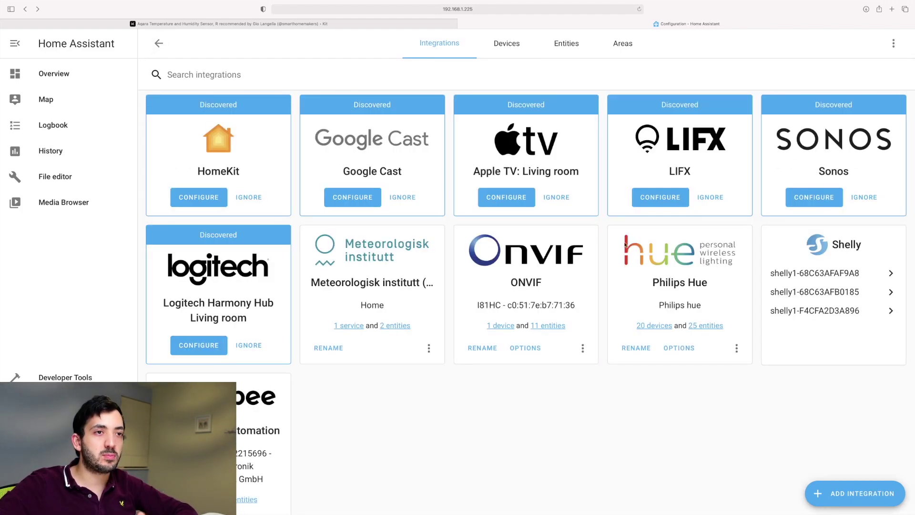
scroll(674, 378, "down", 3)
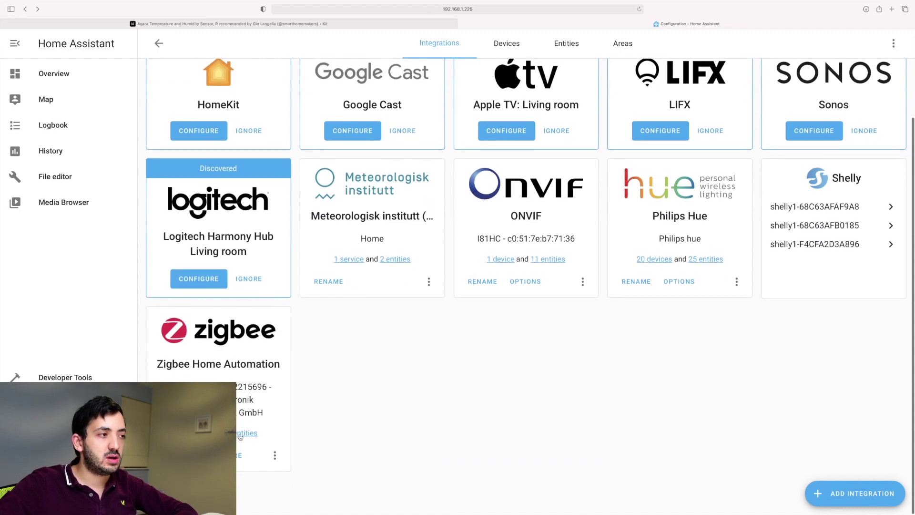
left_click(241, 433)
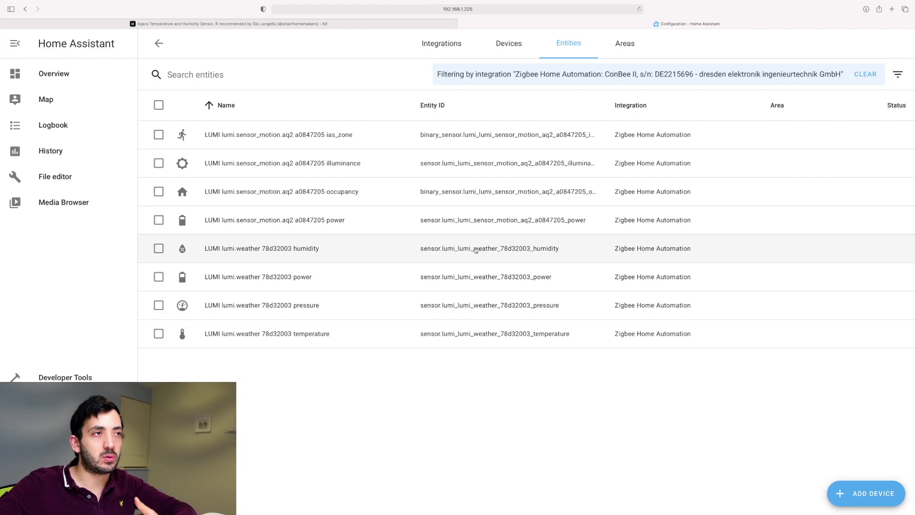
Step: Change the weather temperature entity ID to sensor.fridge_temperature and its name to Fridge Temperature
left_click(466, 338)
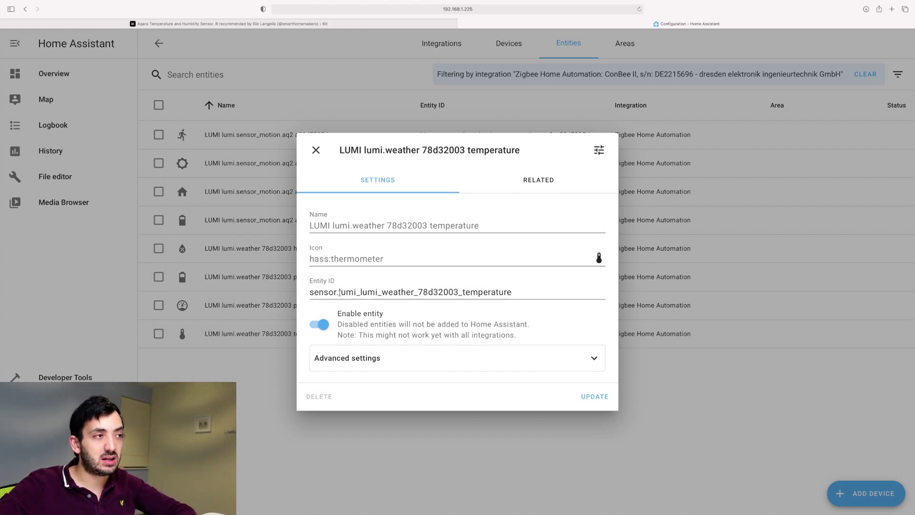
left_click_drag(339, 293, 540, 295)
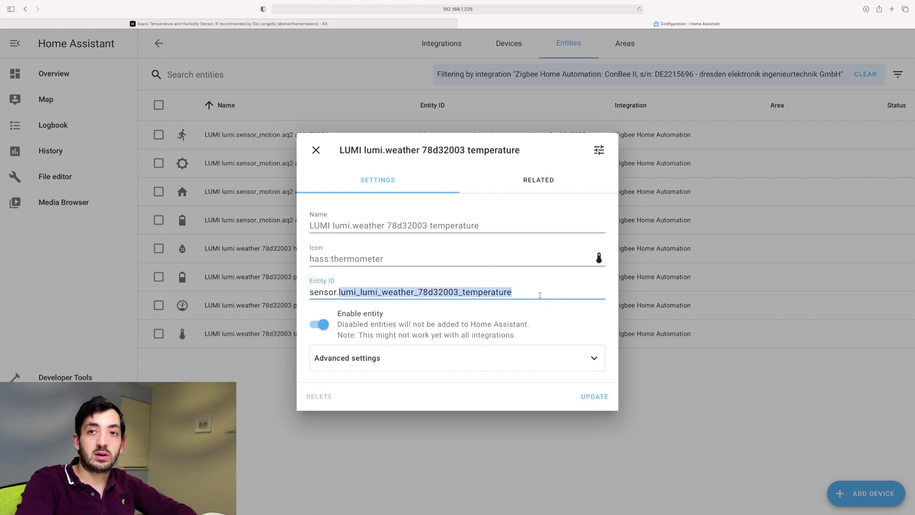
key("BackSpace")
type("fir")
key("BackSpace")
key("BackSpace")
type("ridge_temperature")
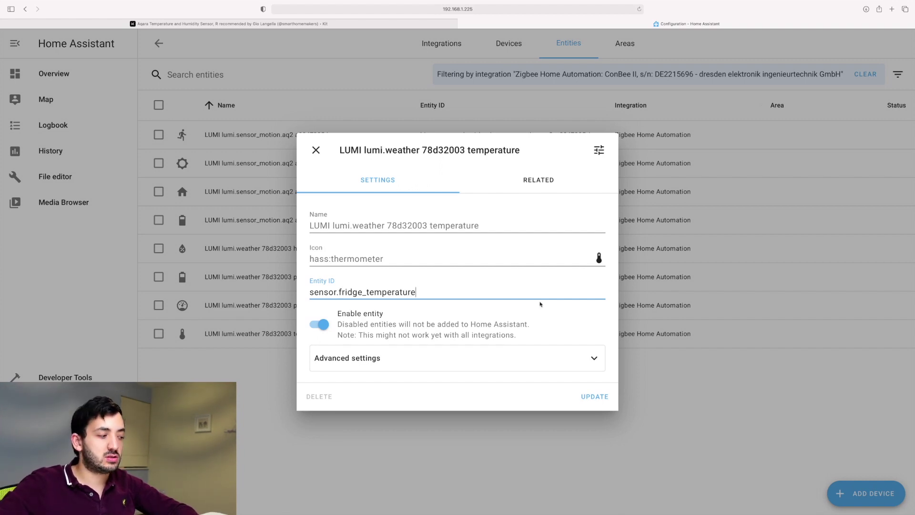
key("shift+Tab")
key("shift+Tab")
type("Fri")
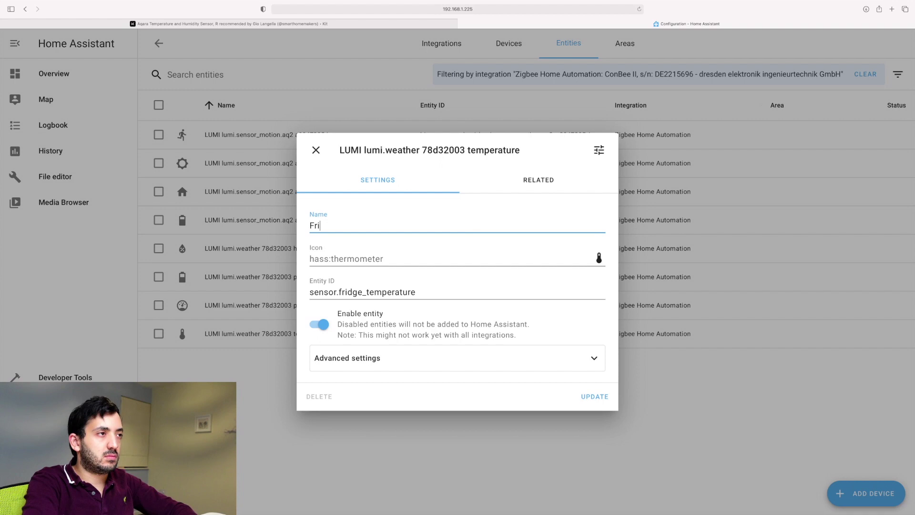
type("dge Temperature")
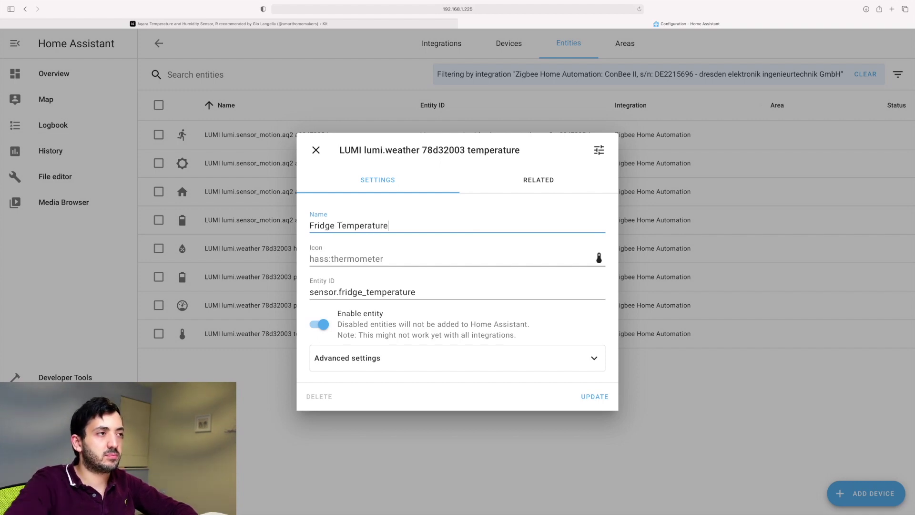
left_click(595, 398)
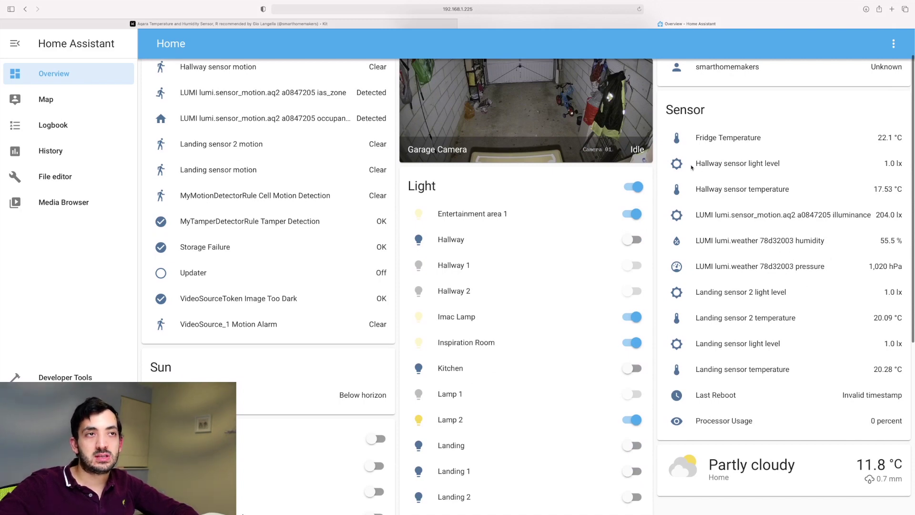
Step: Open the Fridge Temperature details from the Overview Sensor card, showing 22.1 °C
left_click(720, 143)
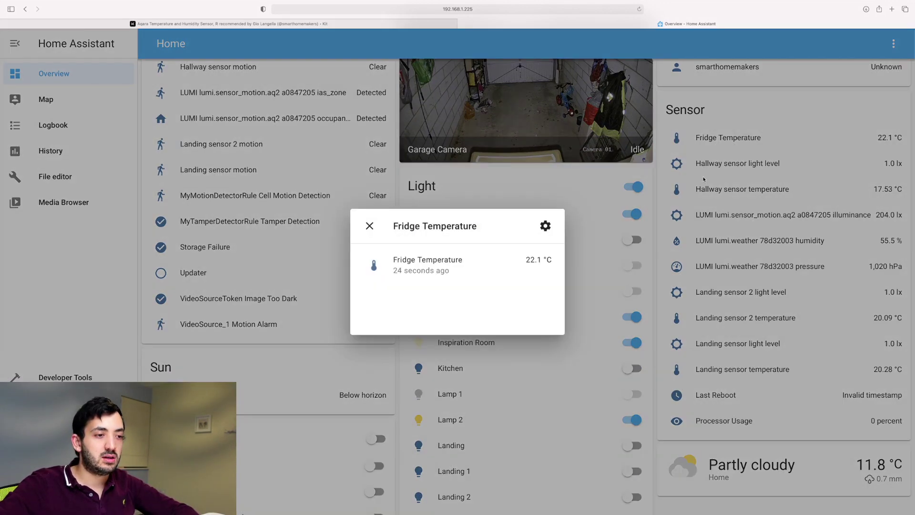